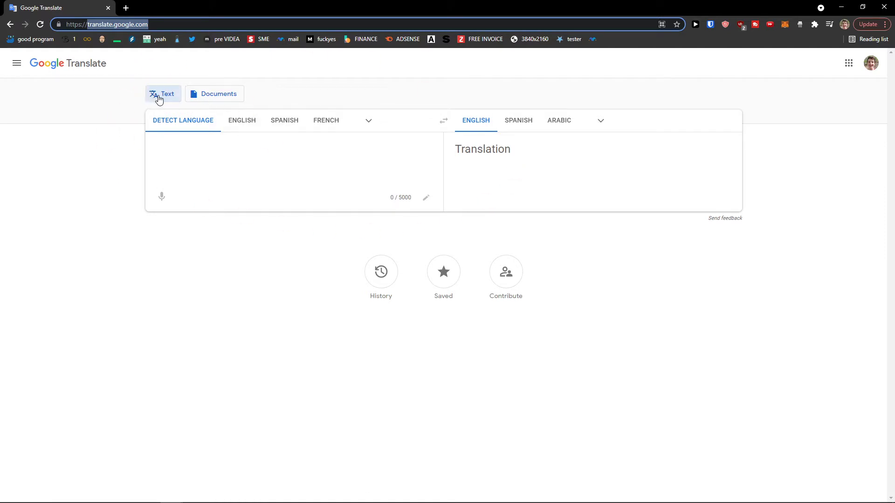
Enter "Hi, How are you?" as the source text in text translation mode, after a look at document translation
click(159, 100)
click(207, 97)
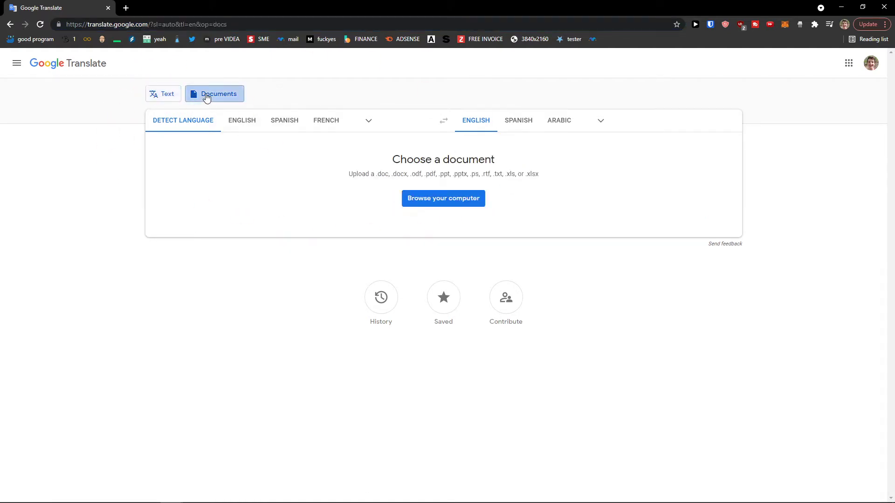
click(158, 96)
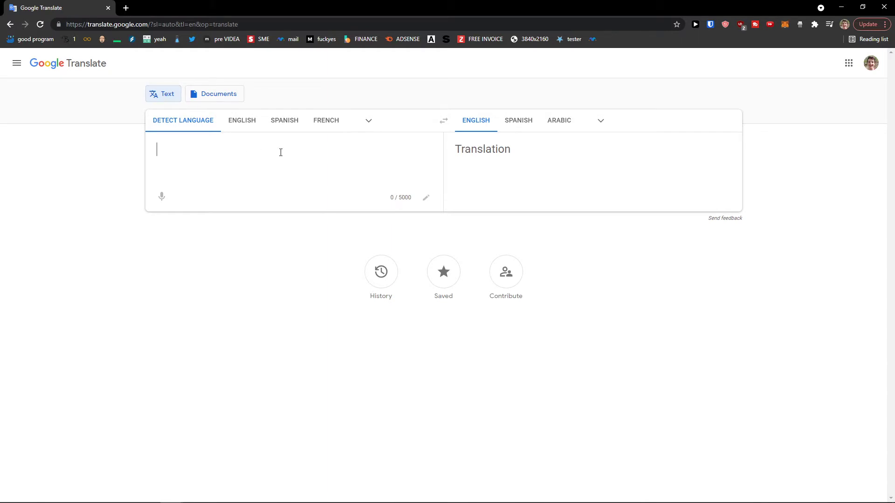
text(Hi, How )
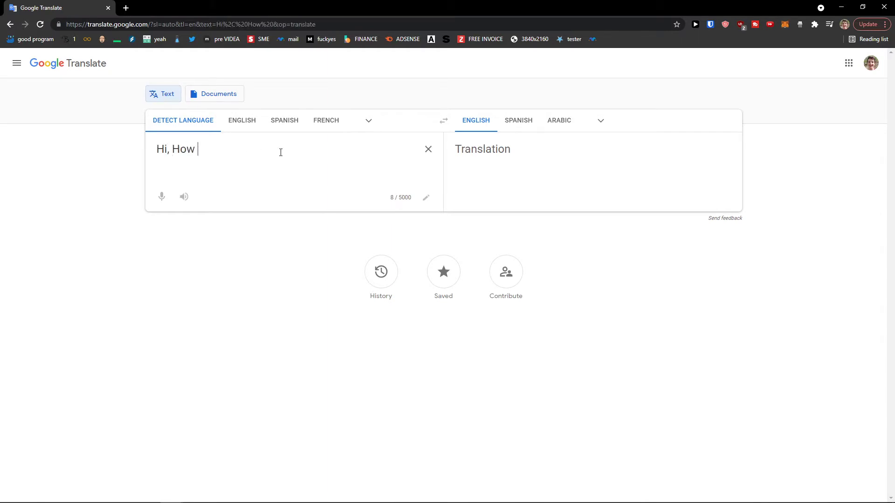
text(are you?)
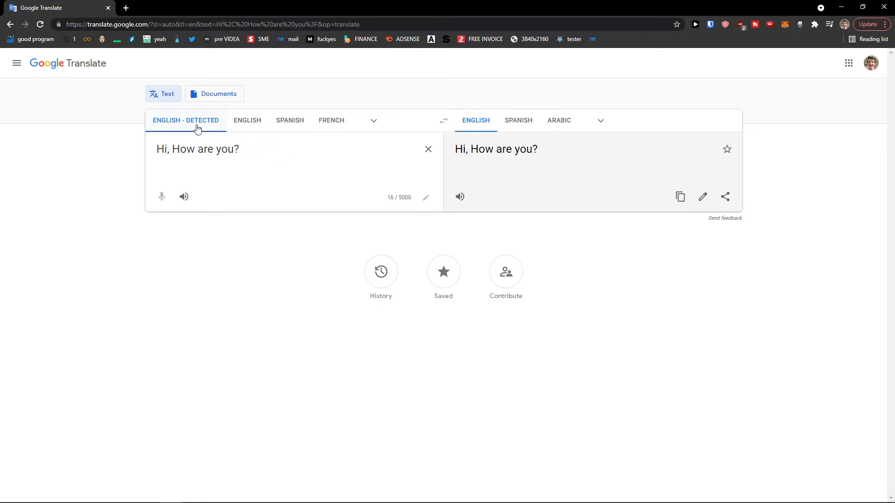
Look through the available source languages and set the source language to English
drag(241, 149, 167, 148)
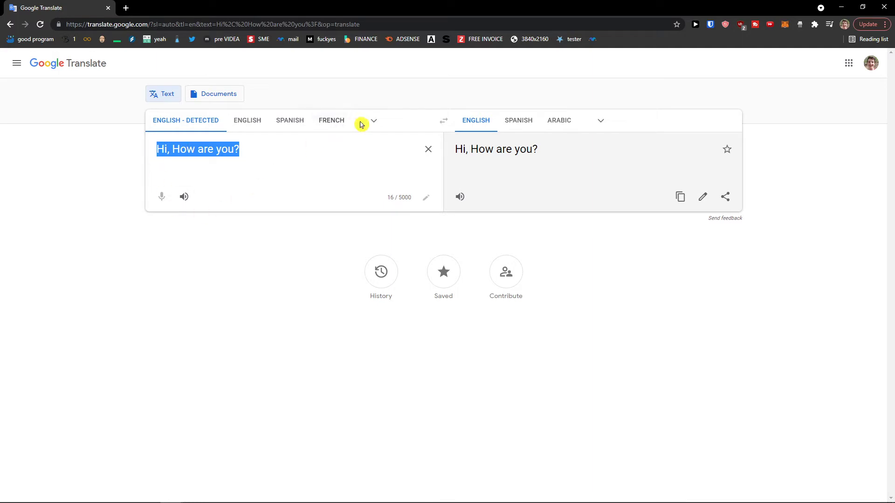
key(ctrl+plus)
key(ctrl+plus)
key(ctrl+plus)
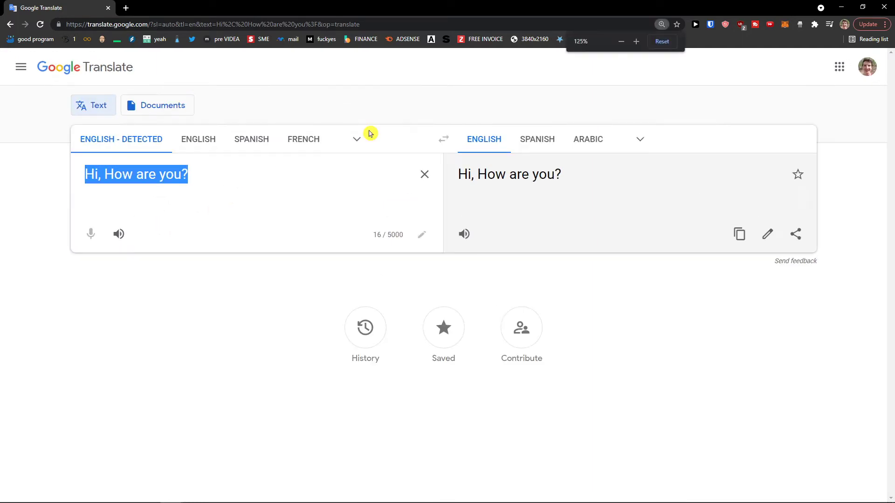
click(372, 161)
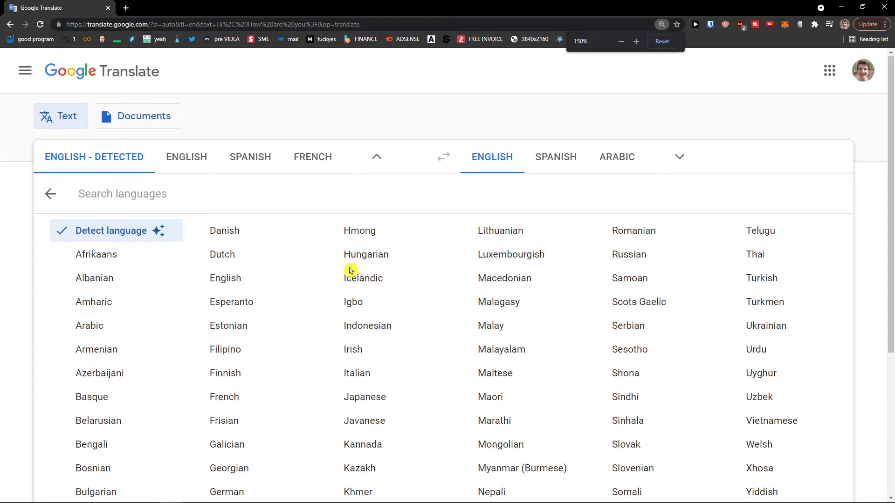
scroll(347, 272, down, 3)
scroll(348, 252, up, 2)
scroll(348, 280, down, 3)
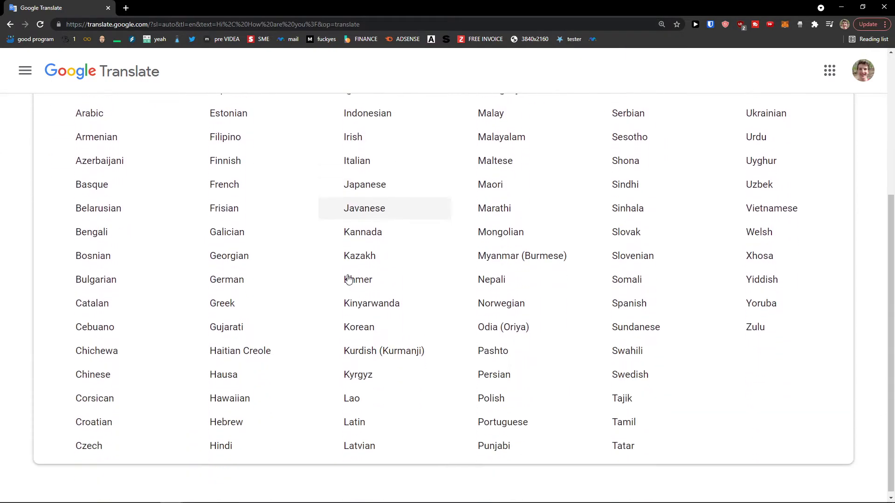
scroll(278, 328, up, 1)
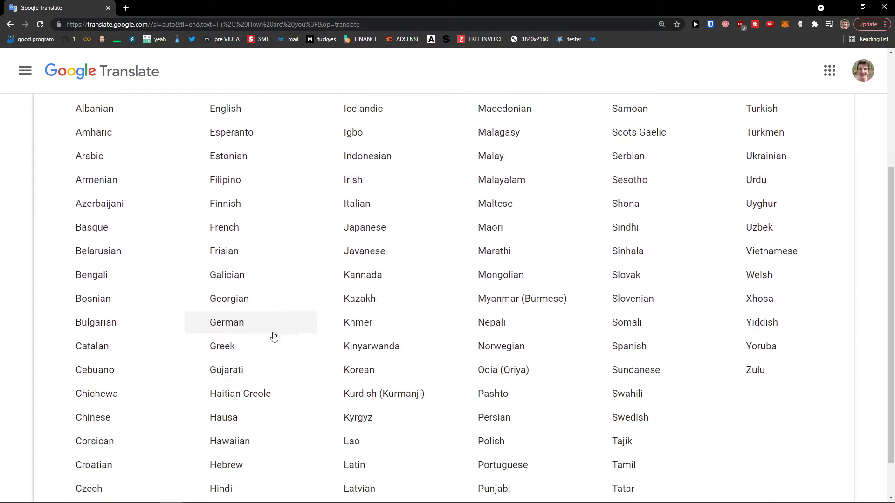
scroll(256, 320, down, 1)
scroll(258, 320, up, 3)
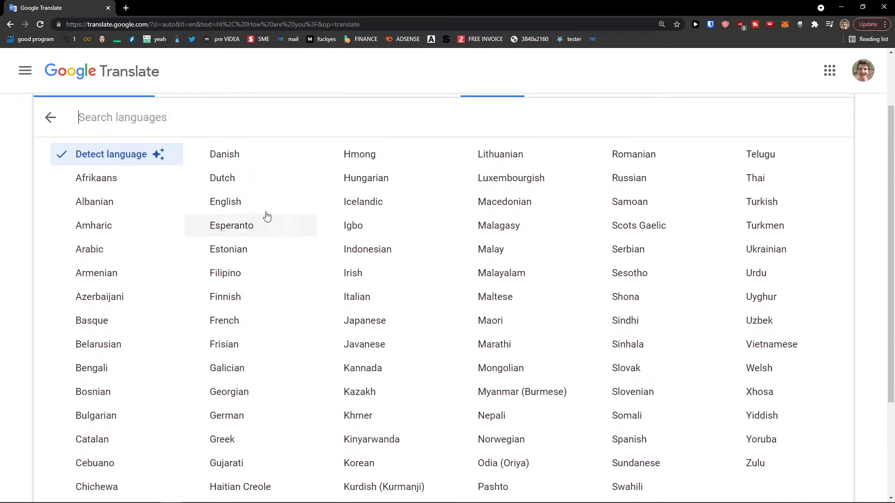
click(256, 208)
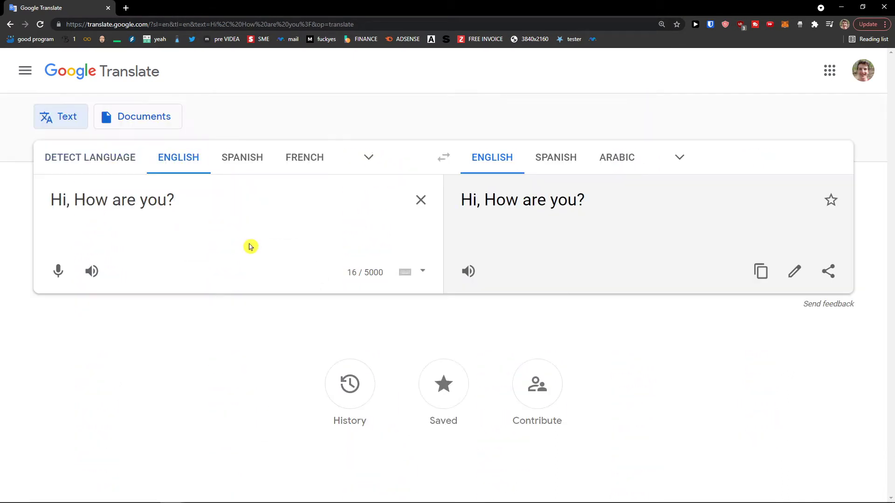
Try voice input for the source text and listen to the English sentence read aloud
click(59, 271)
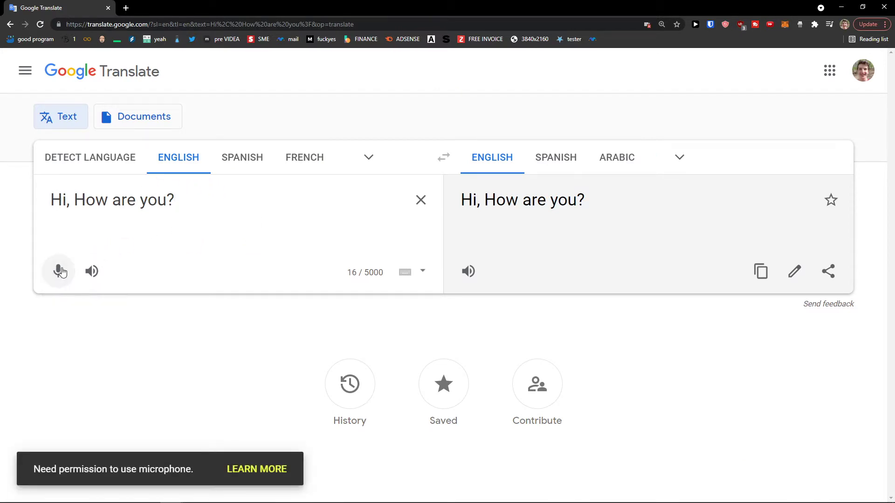
click(94, 276)
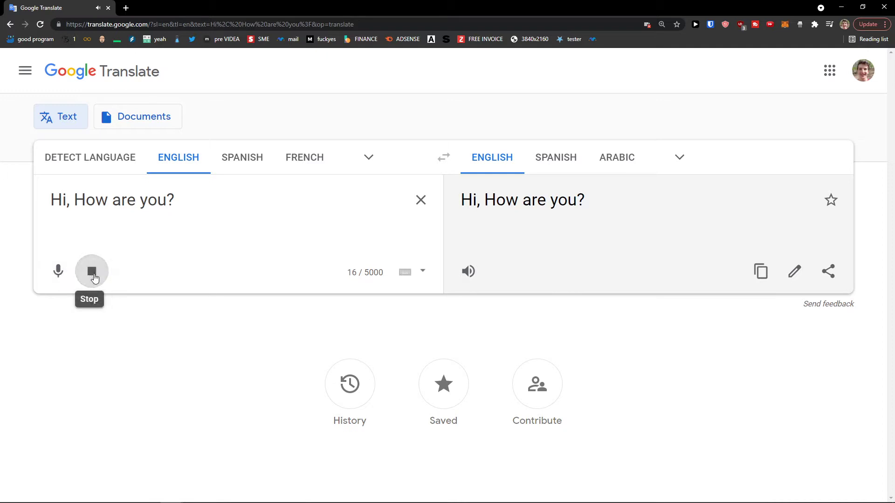
drag(175, 200, 68, 199)
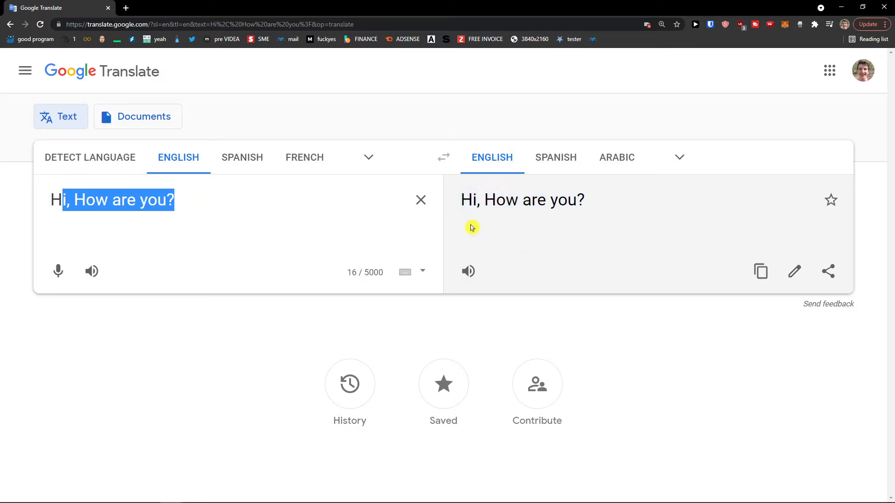
Translate the English sentence into Spanish and glance at the other available target languages
click(571, 158)
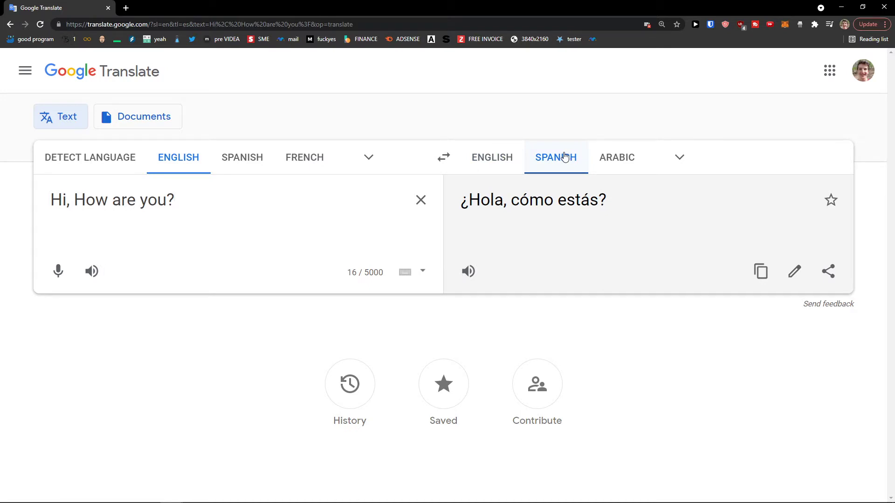
click(676, 160)
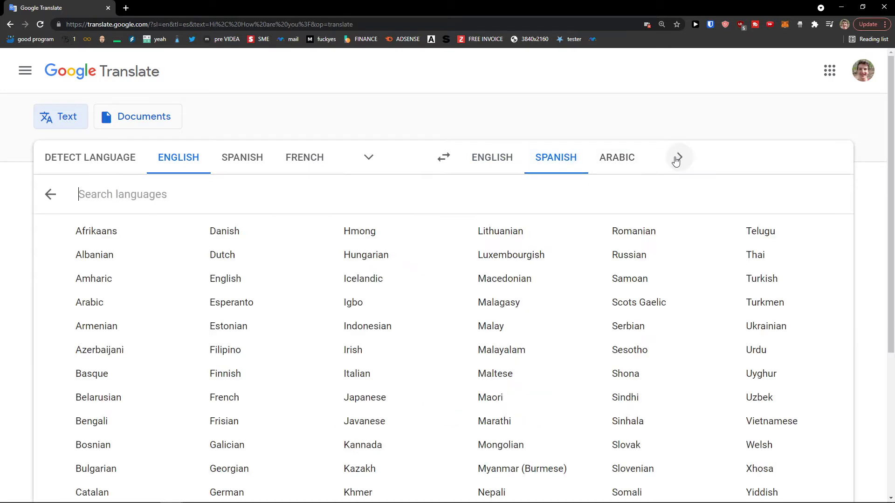
click(676, 160)
Replace the source text with "Good day" and switch it to the suggested reverse translation "Good morning!"
drag(175, 200, 73, 201)
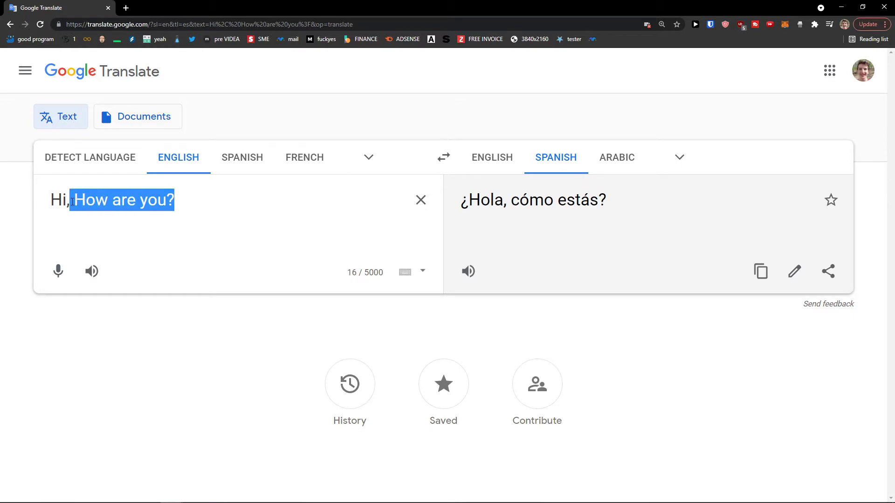
triple_click(75, 202)
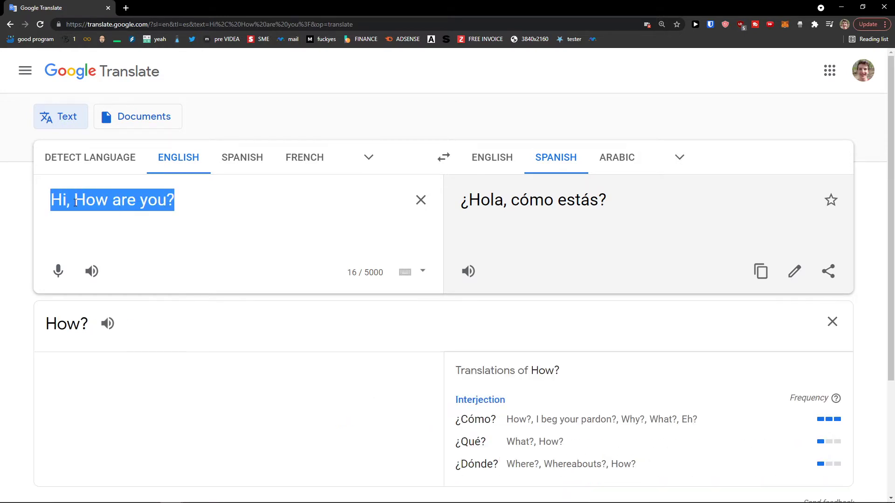
text(Pekjný)
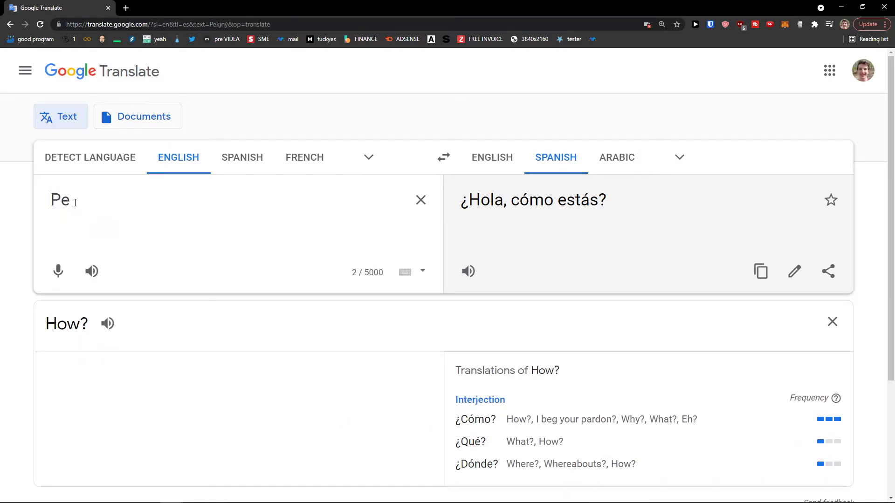
key(BackSpace)
key(BackSpace)
text(Good day)
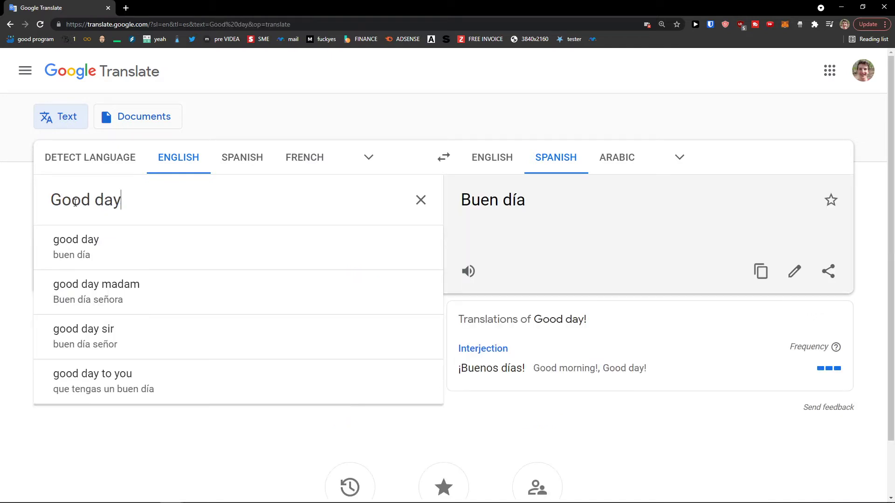
click(541, 369)
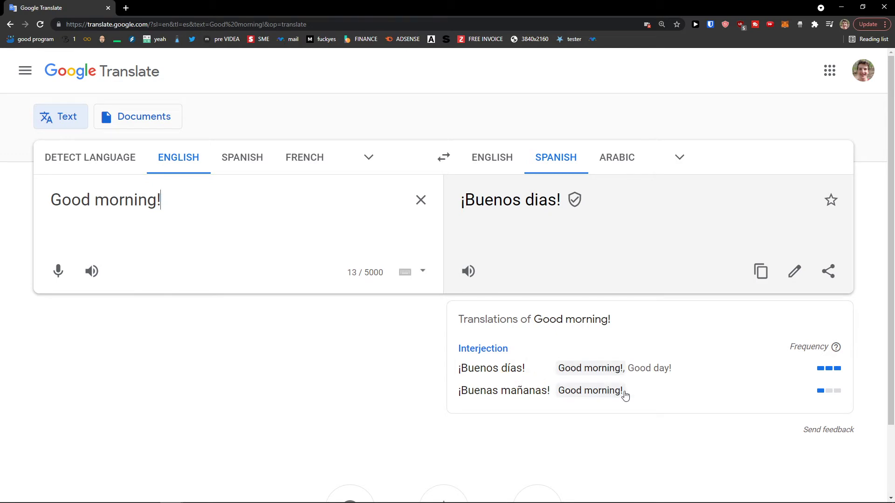
Set the target language to Arabic and listen to the translation
click(676, 161)
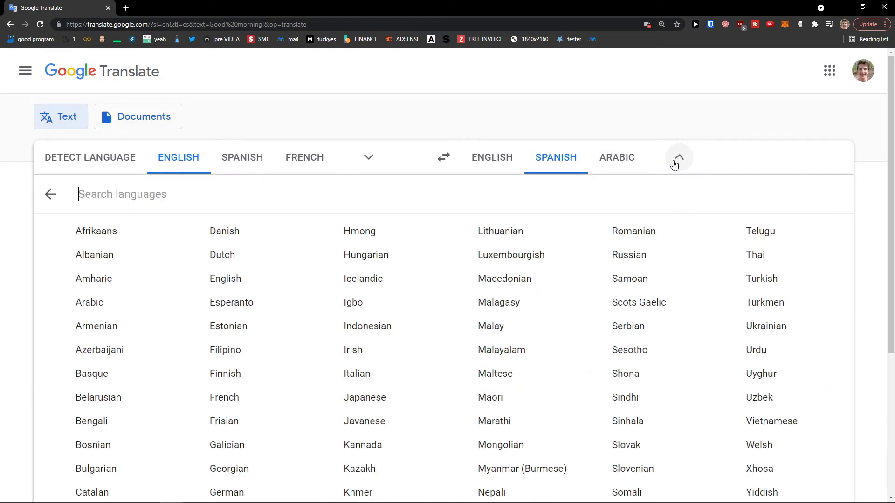
click(624, 163)
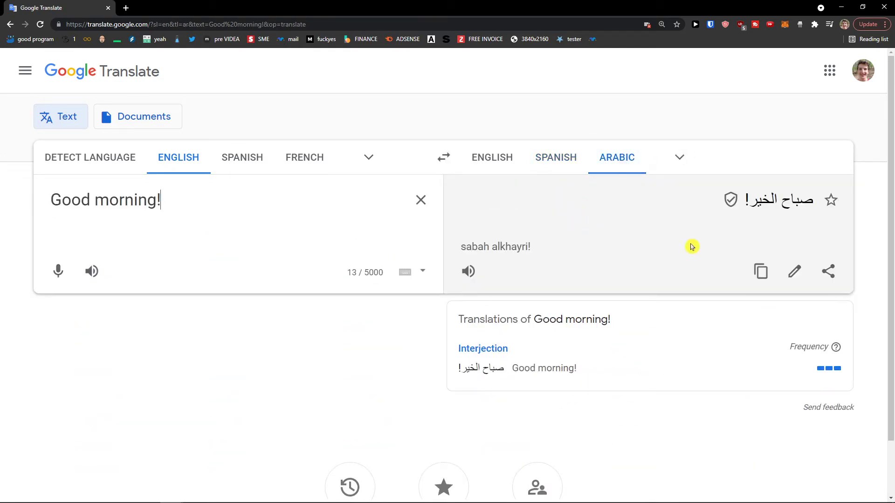
click(470, 272)
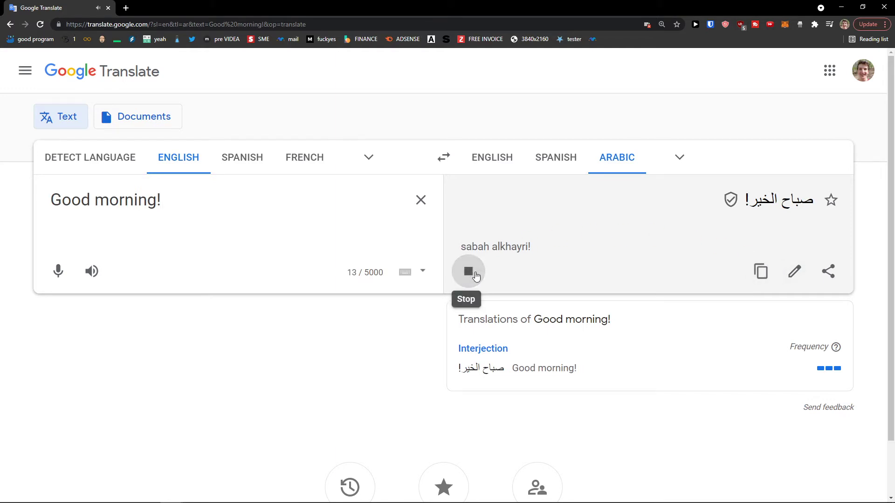
Change the target language to Russian and play the translated greeting aloud
click(679, 157)
click(623, 260)
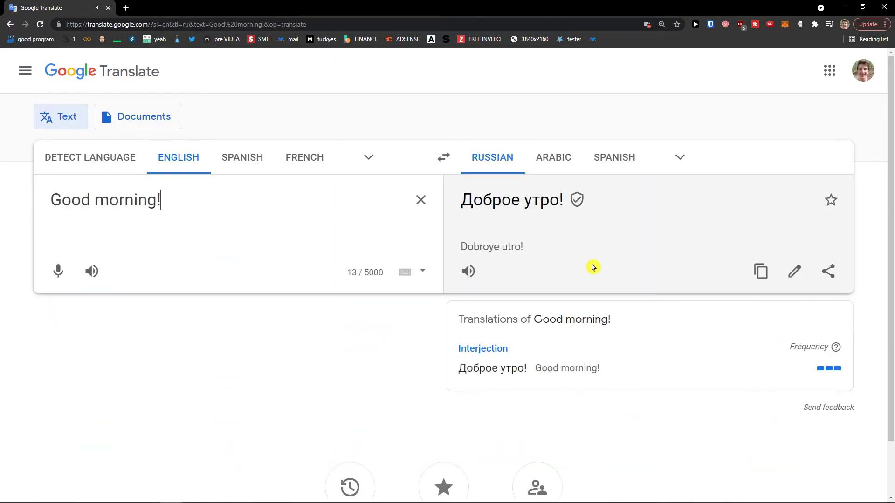
click(480, 275)
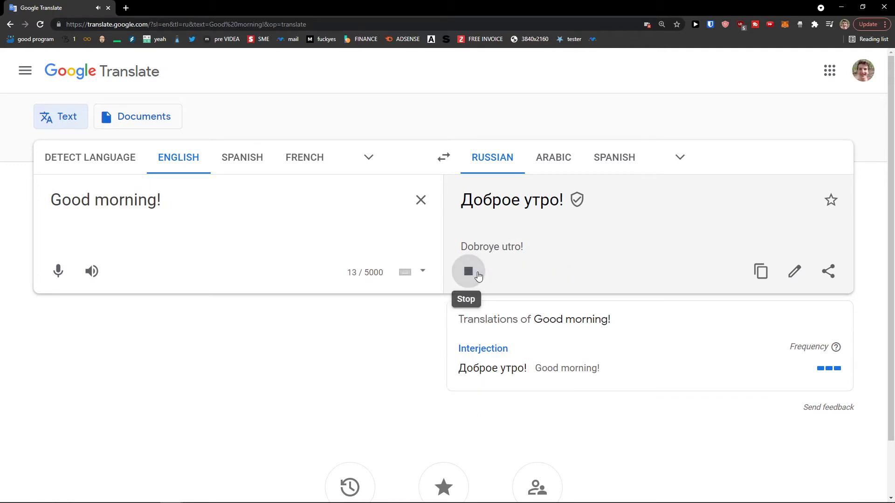
Translate "Good morning!" into Mongolian
click(676, 156)
scroll(581, 283, down, 1)
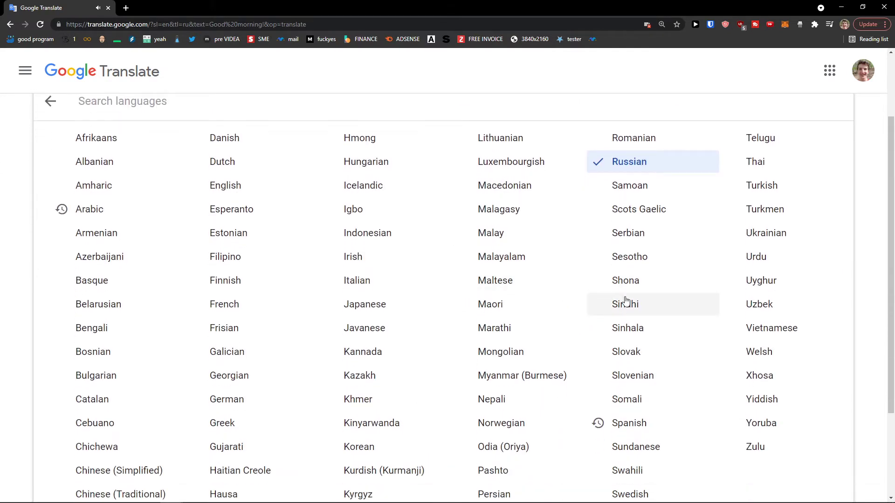
scroll(514, 303, down, 1)
click(514, 304)
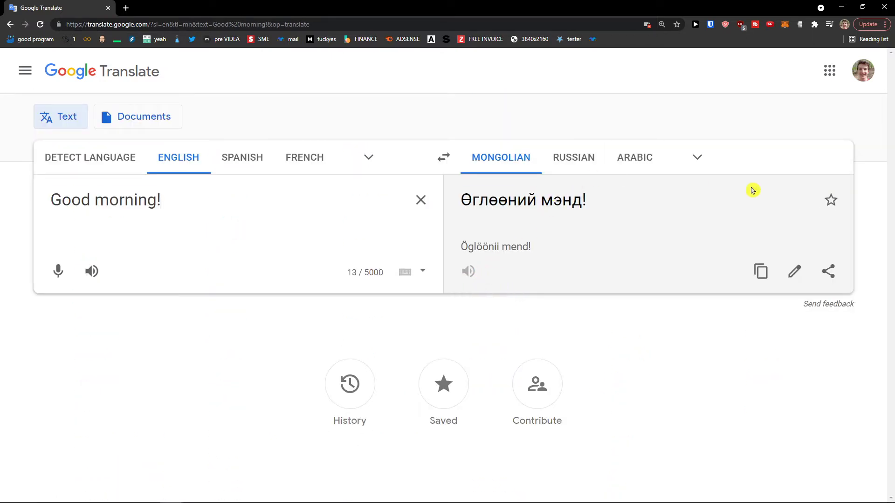
Switch the target language to German and listen to the translated greeting
click(676, 159)
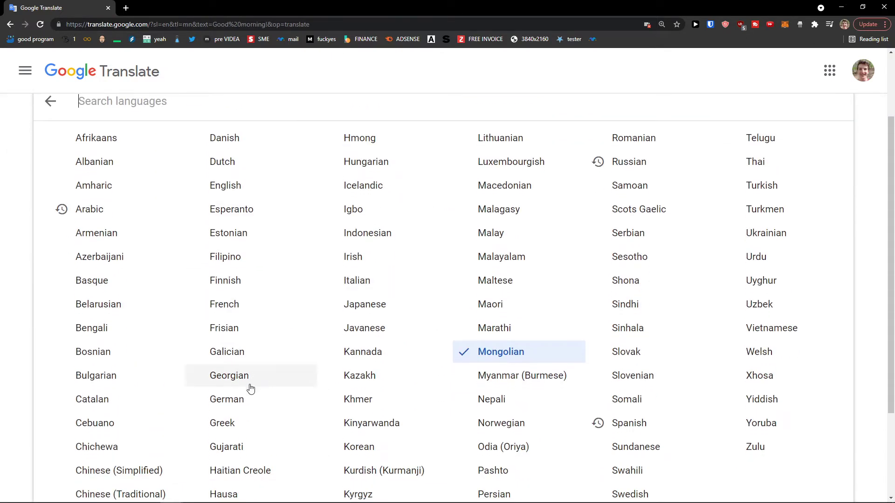
click(250, 399)
click(469, 272)
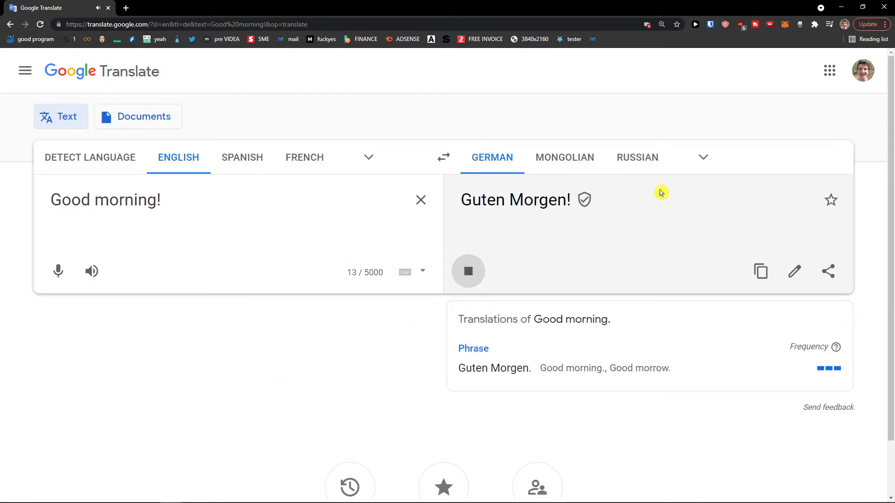
Set the target language to Bulgarian and play the translation of "Good morning!" aloud
click(695, 162)
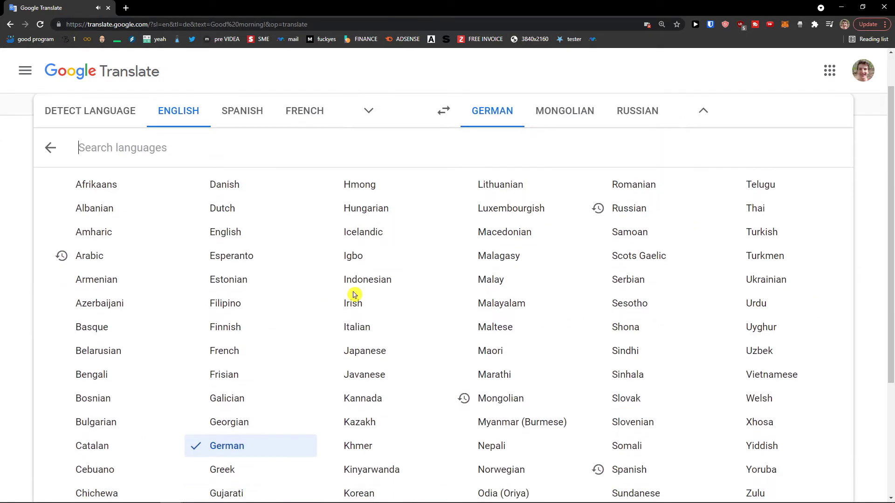
scroll(153, 320, down, 2)
click(128, 329)
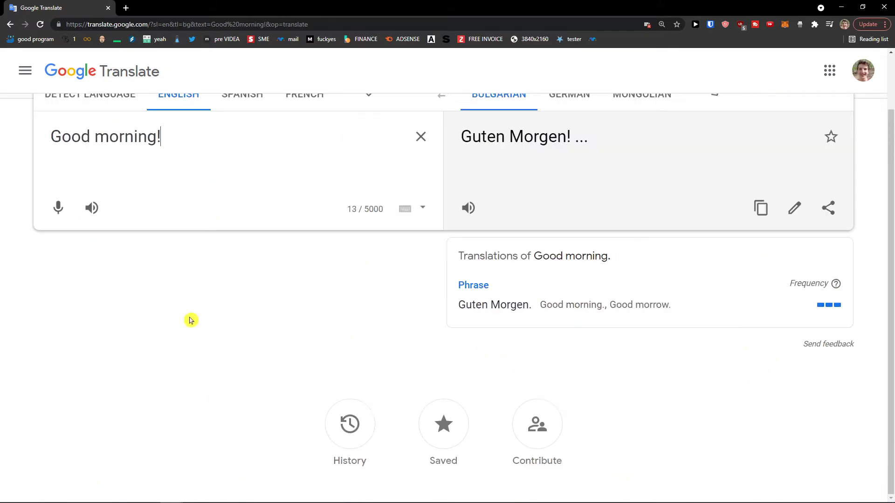
click(469, 211)
scroll(484, 265, up, 1)
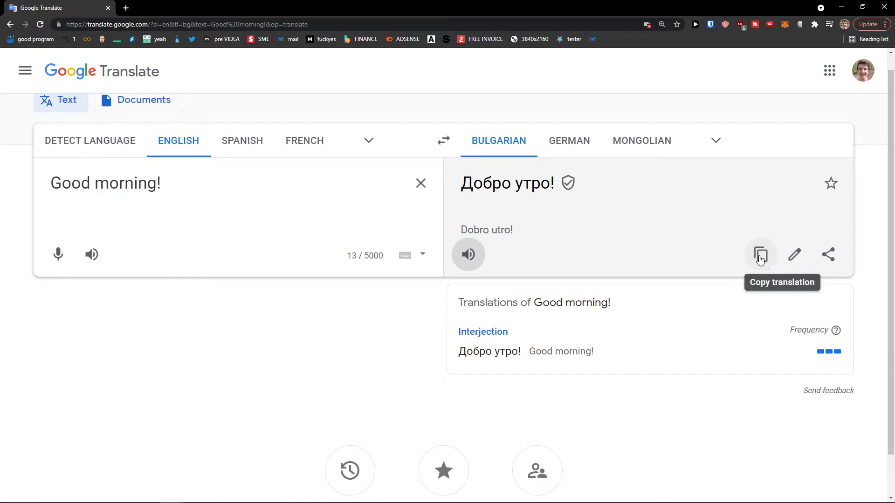
Open the edit suggestion form for the Bulgarian translation and cancel it without submitting
click(795, 256)
click(831, 183)
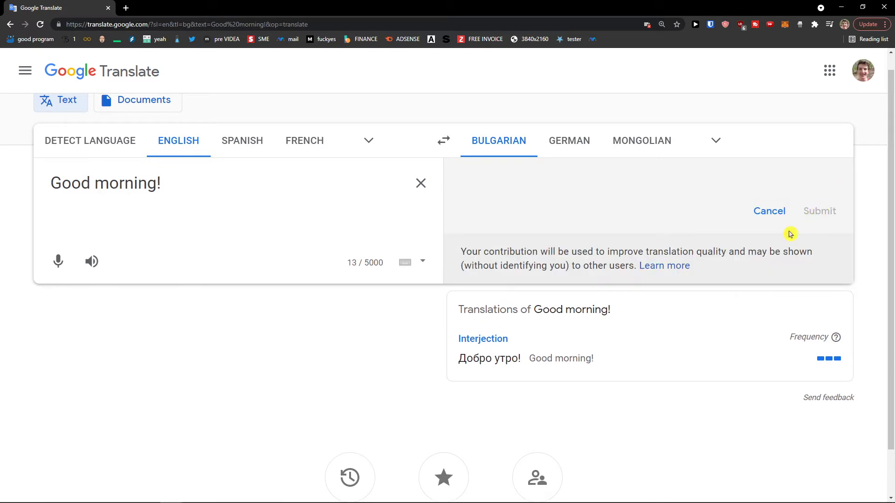
click(771, 212)
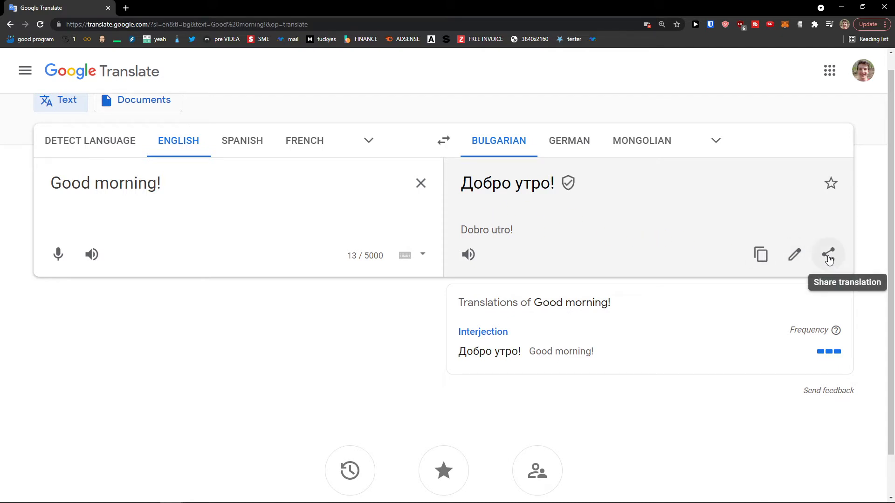
Swap the source and target languages of the greeting and swap them back to English to Bulgarian
scroll(816, 254, down, 1)
scroll(818, 252, up, 2)
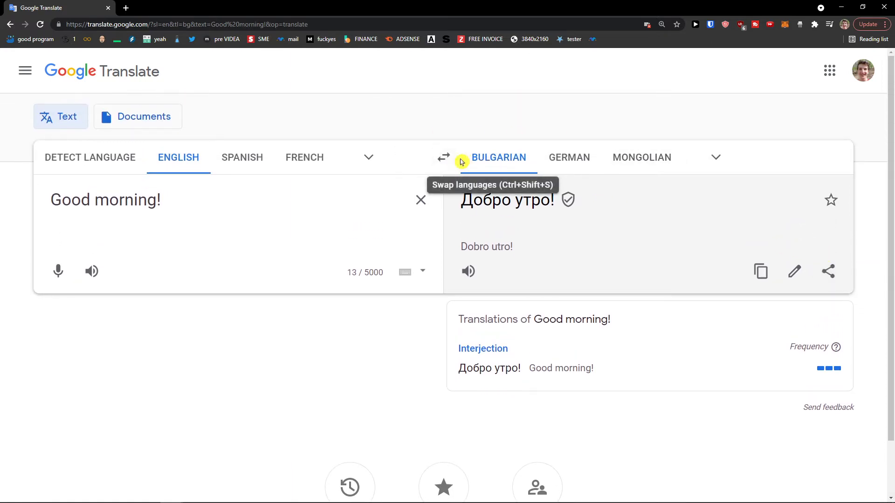
click(445, 158)
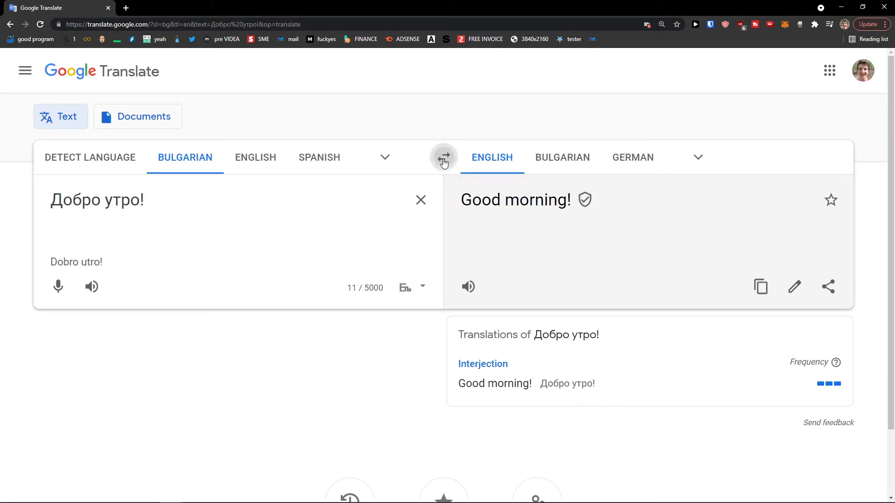
click(444, 160)
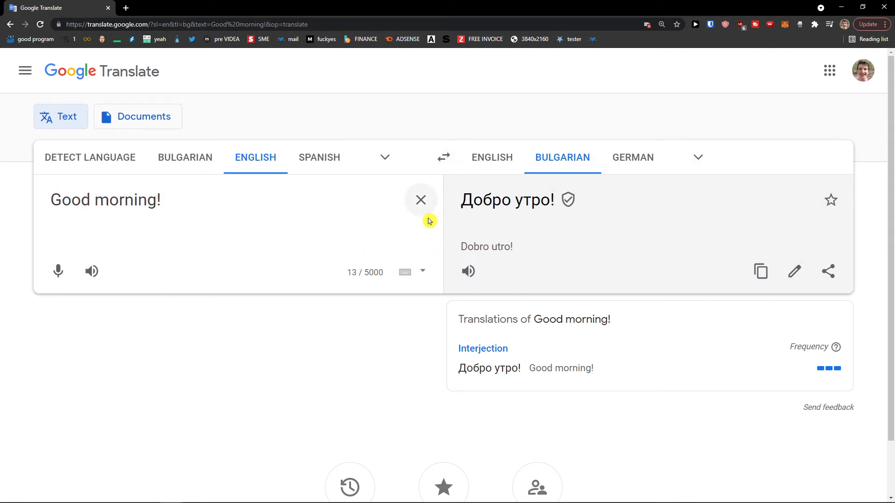
Look over the history, saved and contribute options and the list of available target languages, keeping Bulgarian selected
scroll(480, 272, down, 1)
scroll(369, 357, down, 1)
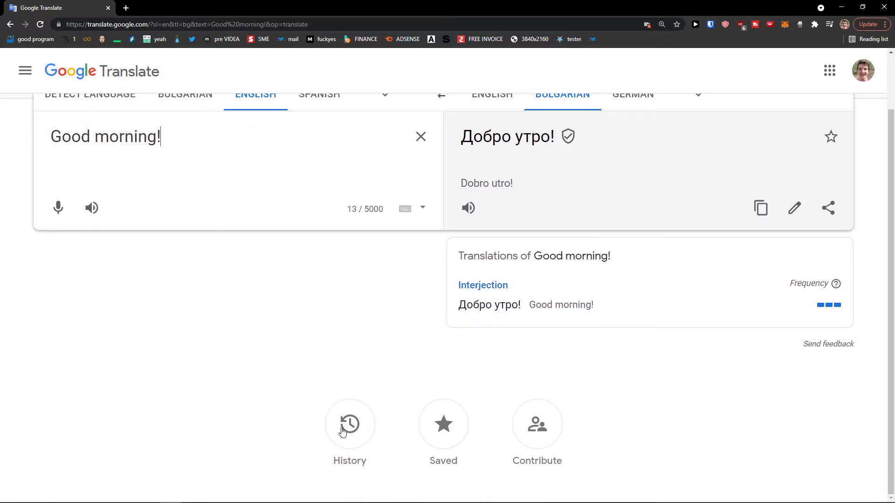
scroll(555, 431, up, 2)
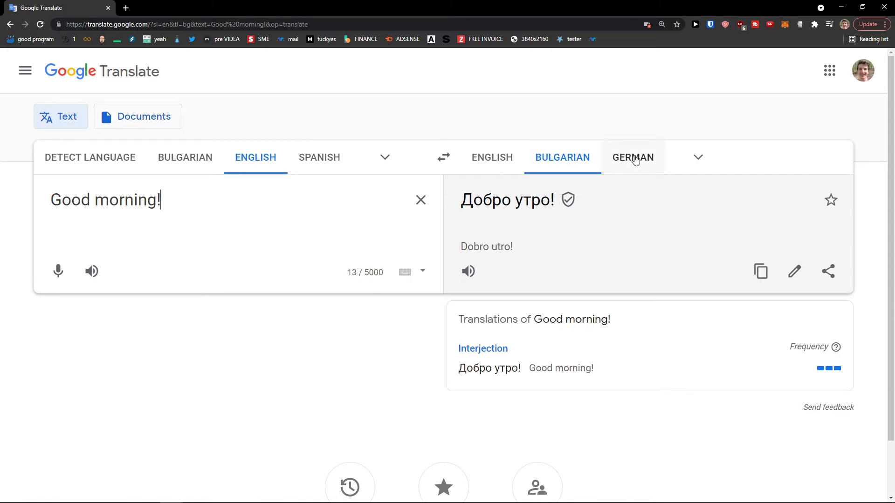
click(698, 159)
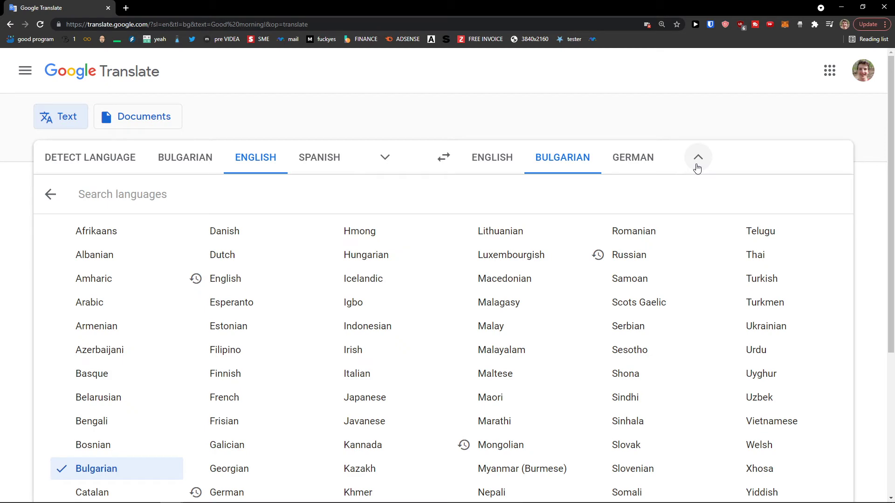
click(698, 167)
click(697, 167)
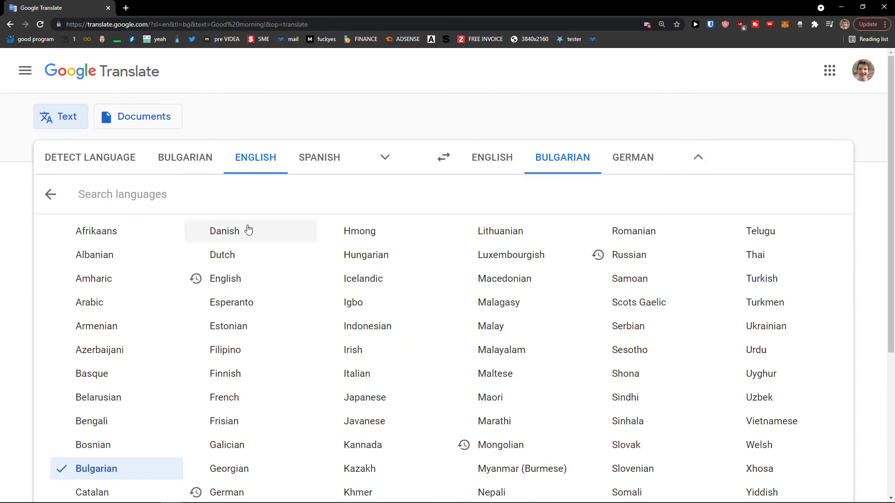
click(694, 163)
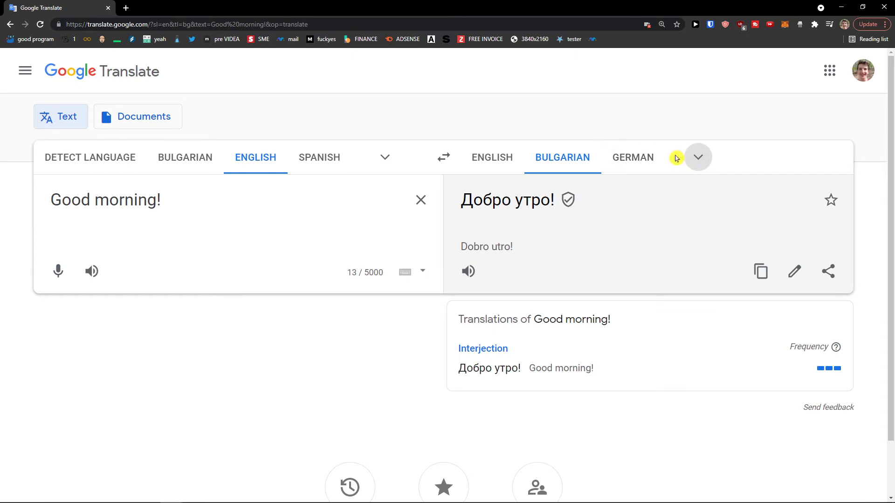
click(699, 159)
scroll(600, 278, down, 2)
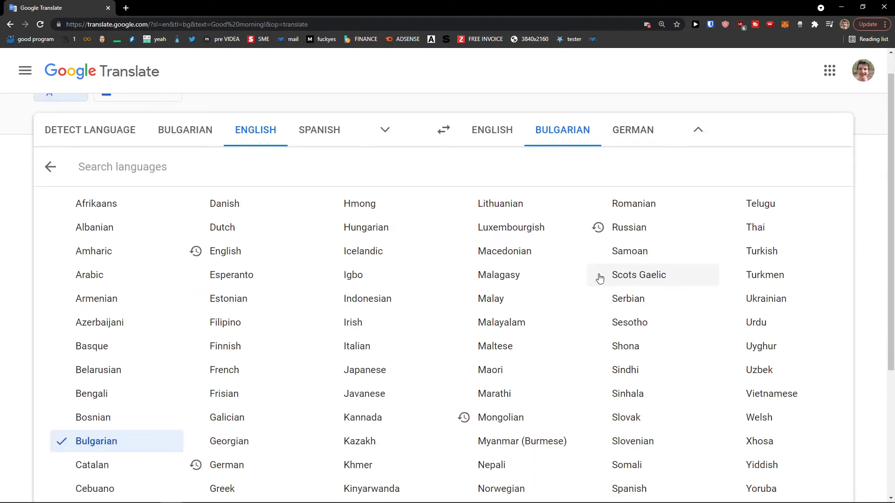
scroll(585, 282, up, 2)
click(698, 158)
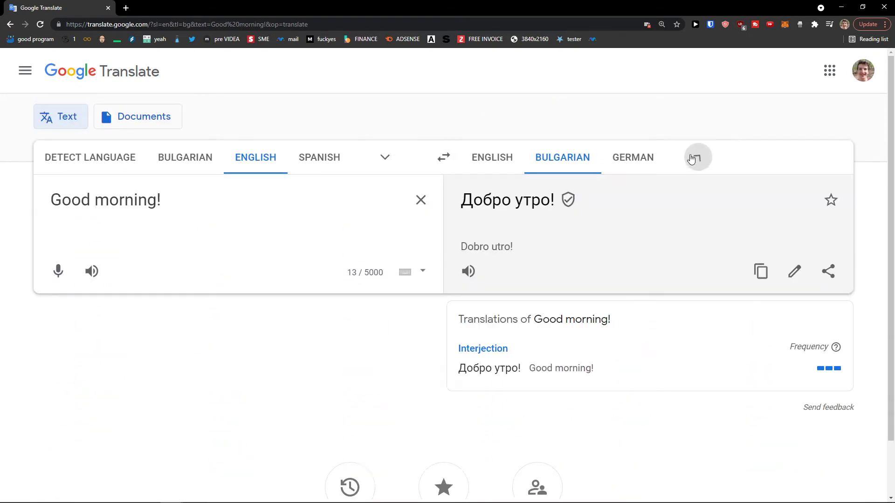
Search for "google translate" in a new browser tab and open the Google Translate site from the results
click(128, 7)
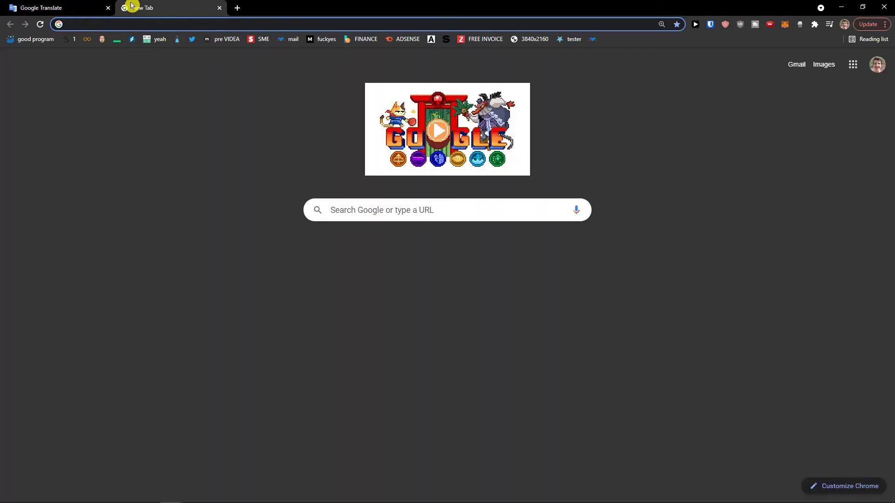
text(google trans)
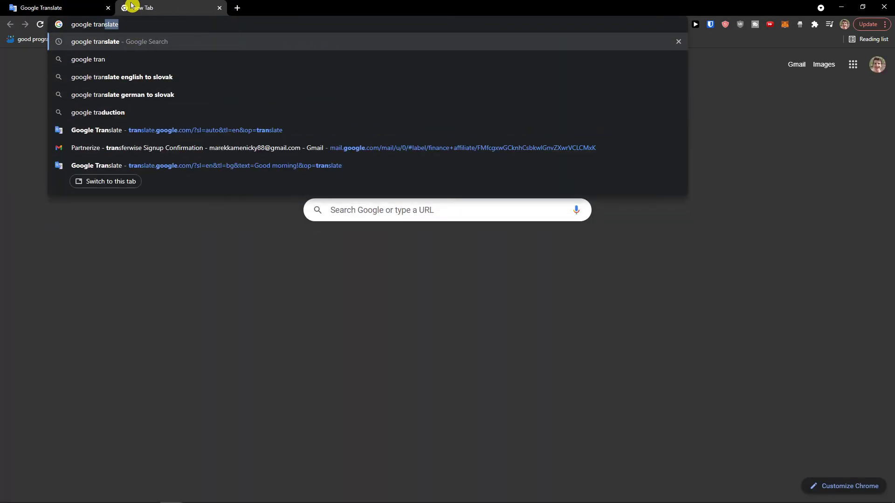
key(Return)
scroll(91, 137, down, 1)
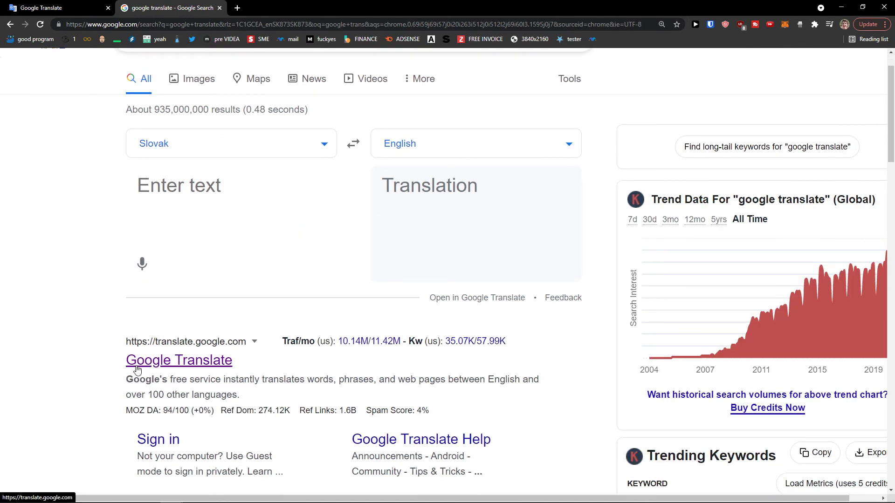
click(172, 366)
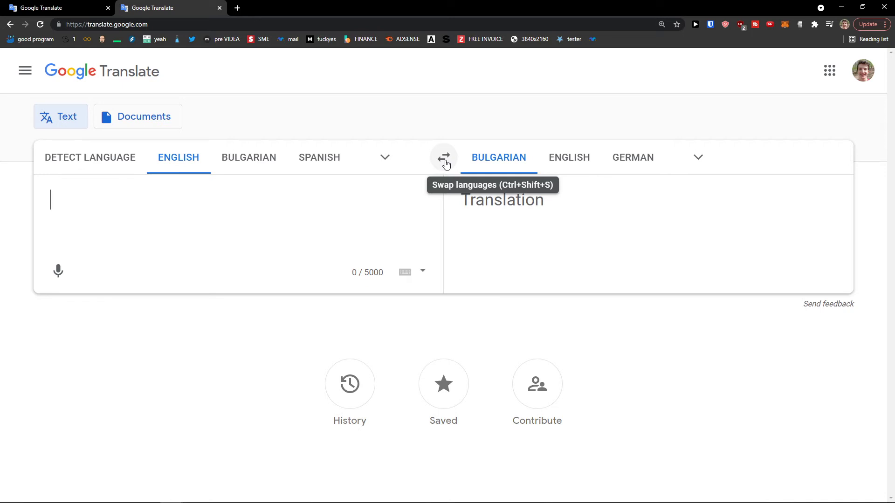
Swap the source and target languages back and forth, ending on English to Bulgarian
click(445, 159)
click(444, 159)
click(445, 159)
click(444, 158)
Enter "Ahoj, ako sa maš" as the source text and translate it from Slovak to English
click(96, 192)
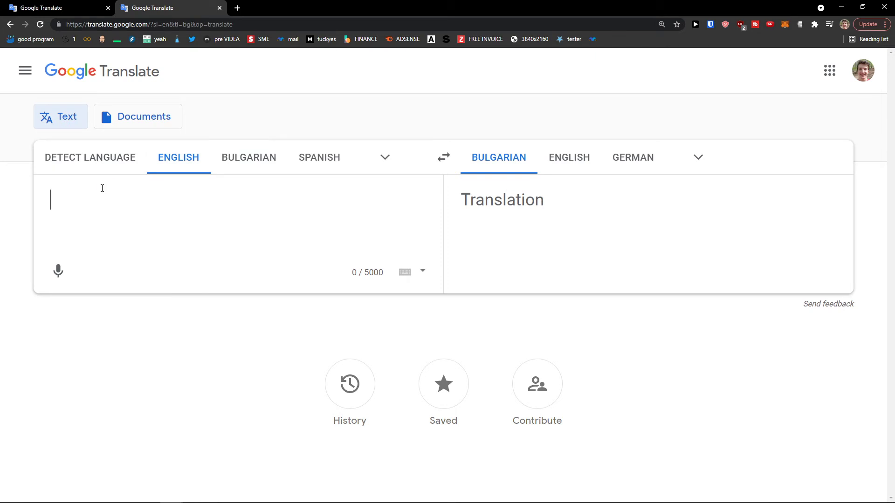
text(Ahoj, ako sa maš)
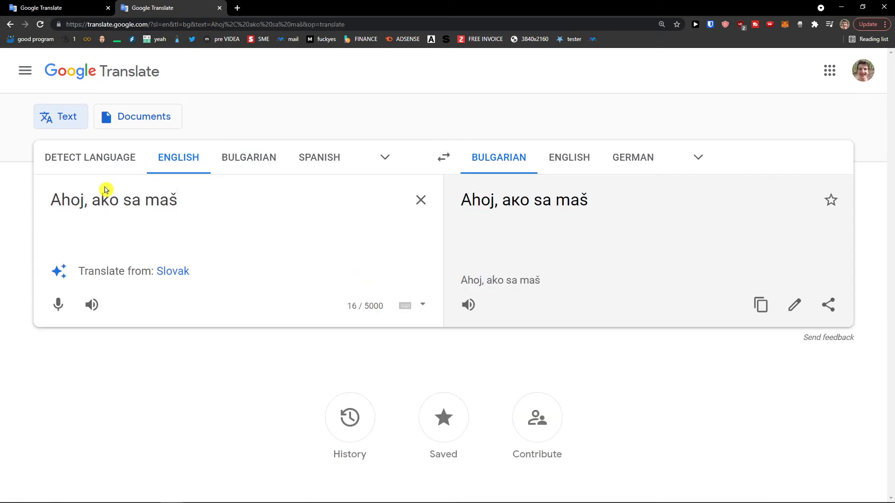
click(174, 274)
click(571, 163)
Listen to the Slovak text and its English translation, and view the options for sharing the translation
click(92, 272)
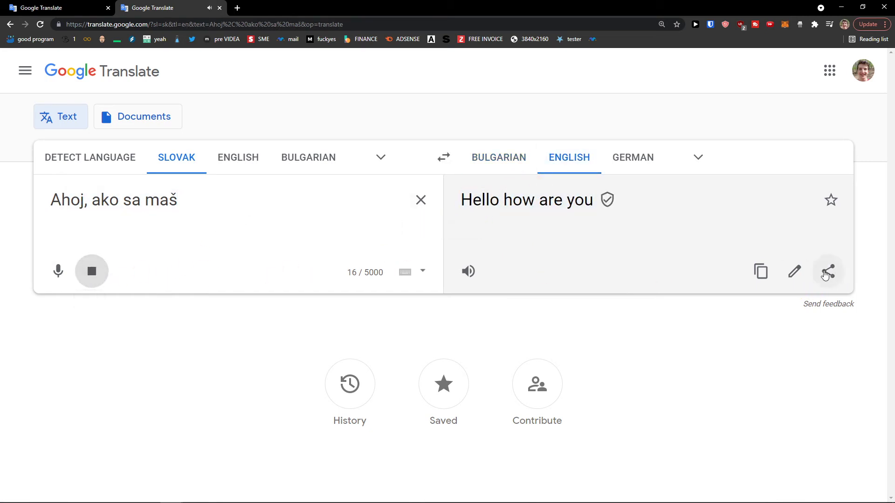
click(468, 272)
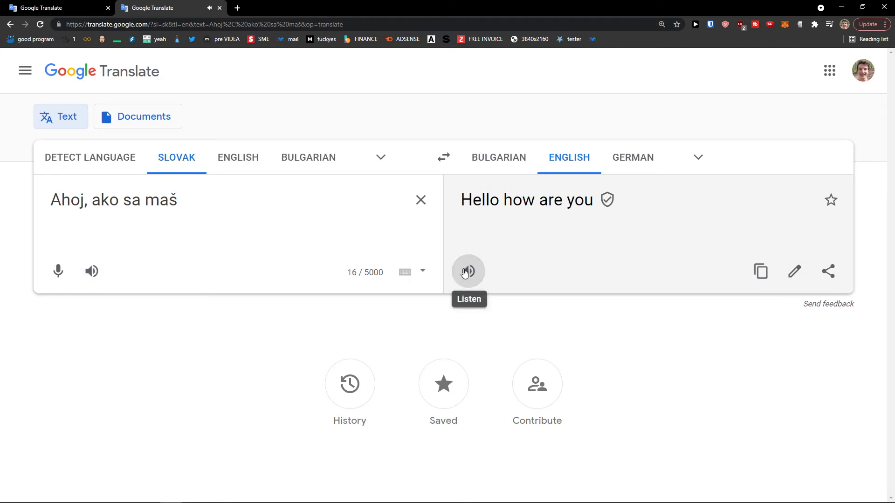
click(830, 271)
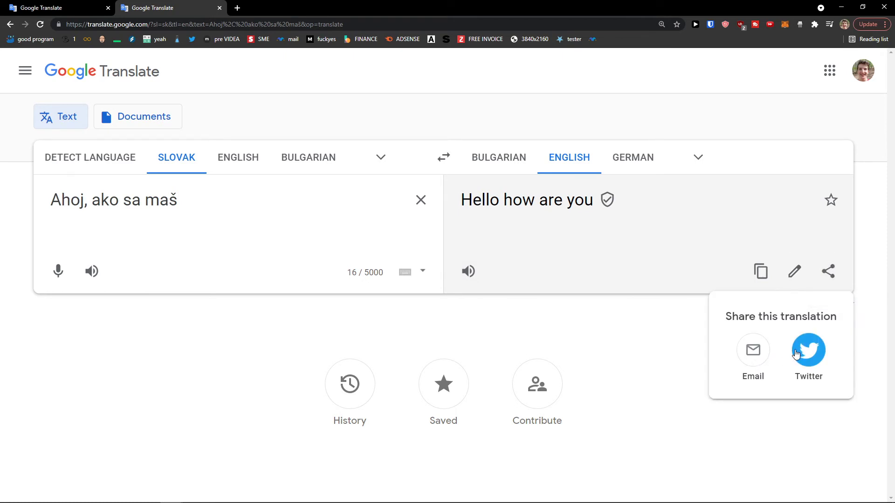
View the available Slovak input methods and show the on-screen Slovak keyboard
click(422, 273)
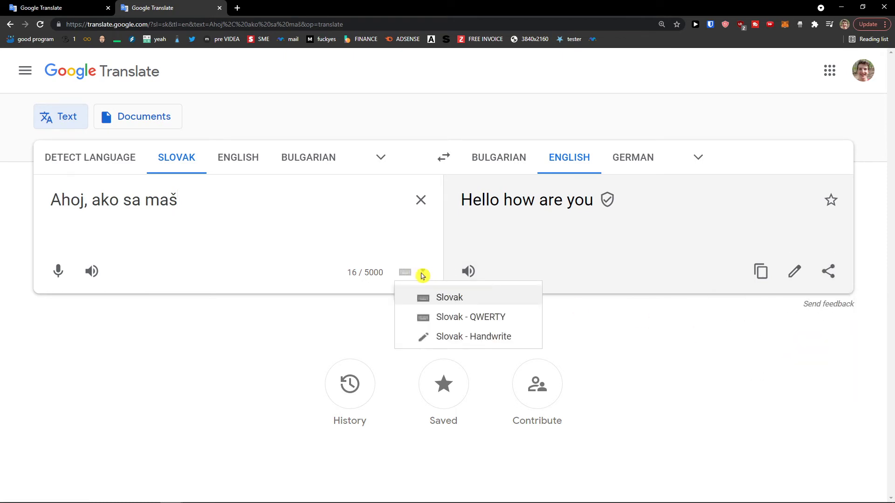
click(345, 293)
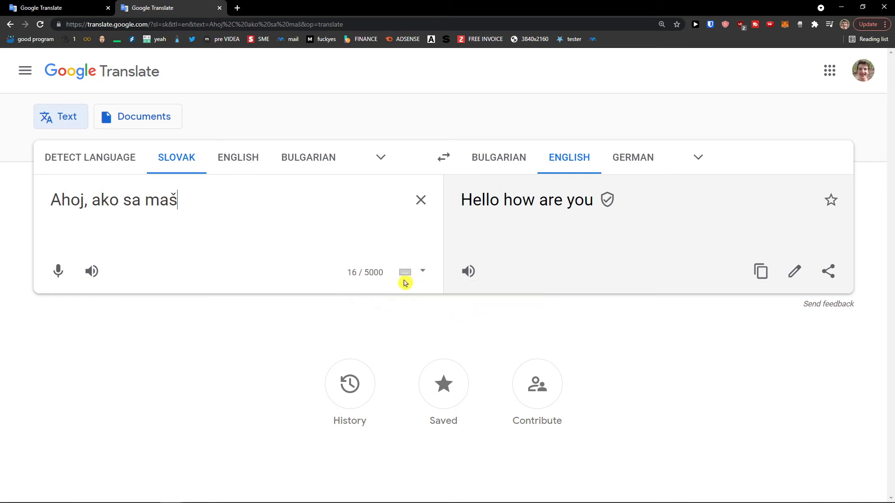
click(406, 273)
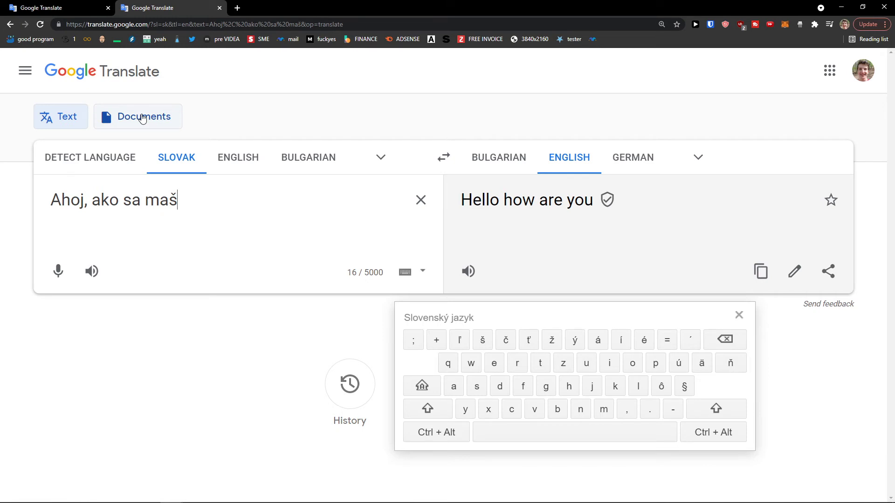
Switch to document translation, close the on-screen keyboard and translate Sales+This+Month.pdf from English to Bulgarian
click(160, 118)
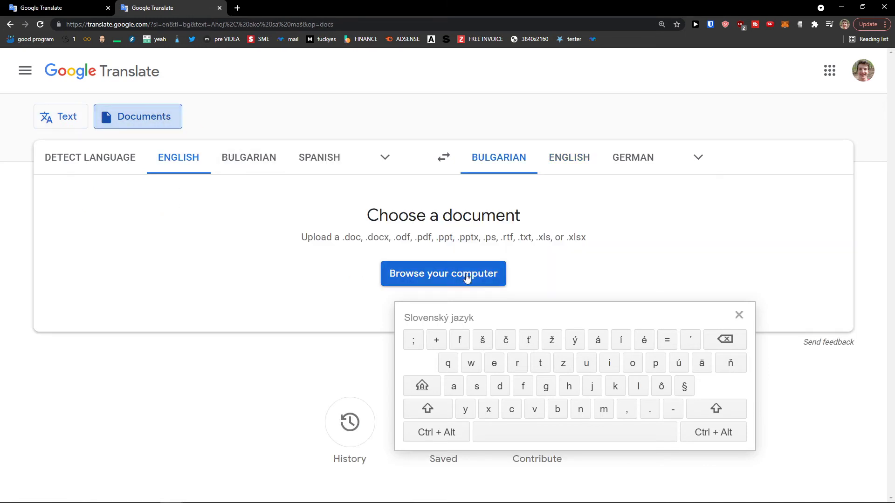
click(739, 315)
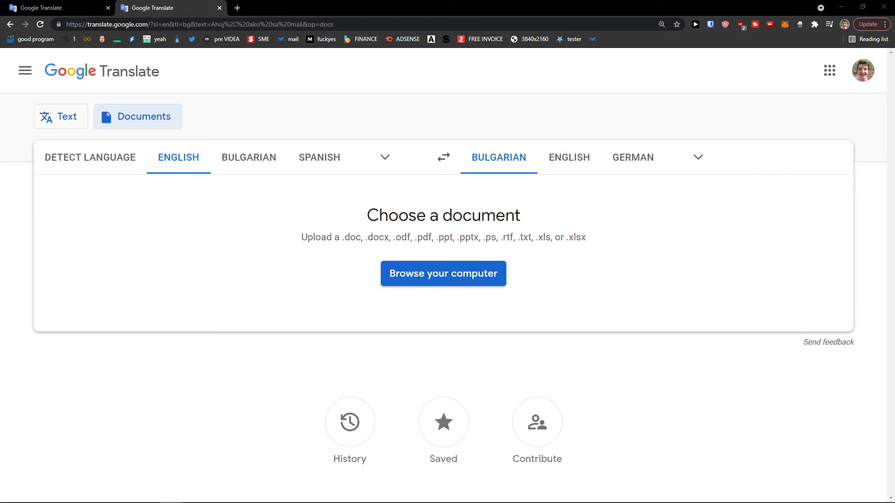
click(601, 286)
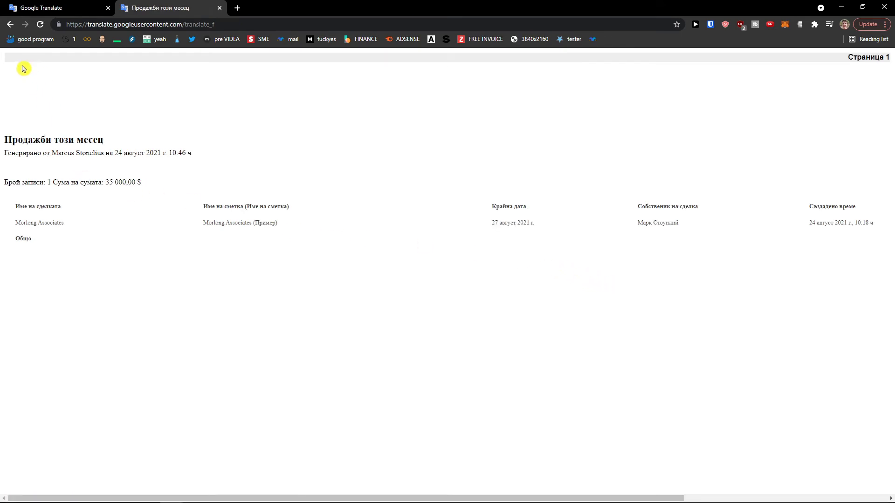
Return to the uploaded Sales+This+Month.pdf, set the target language to Spanish and translate the document
click(8, 23)
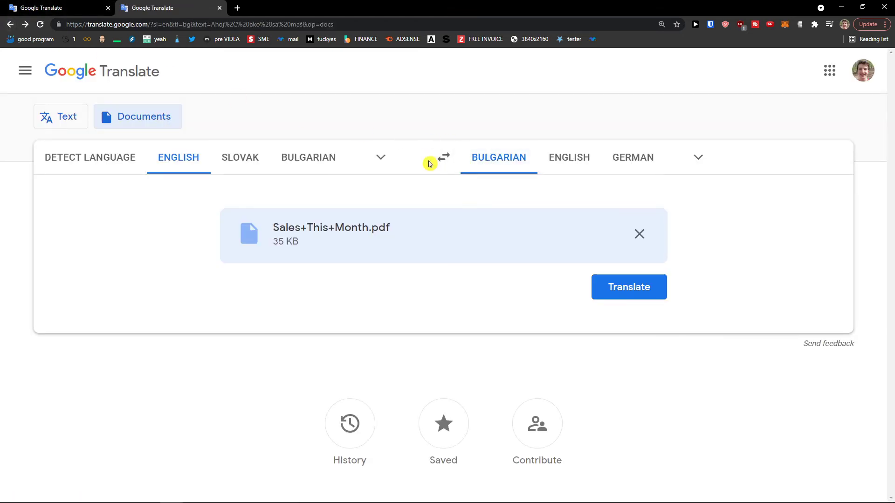
click(703, 167)
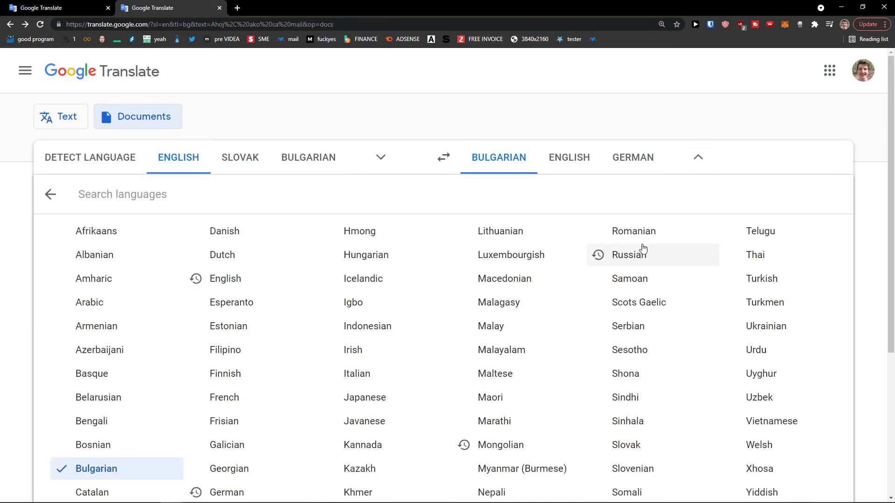
scroll(422, 251, down, 5)
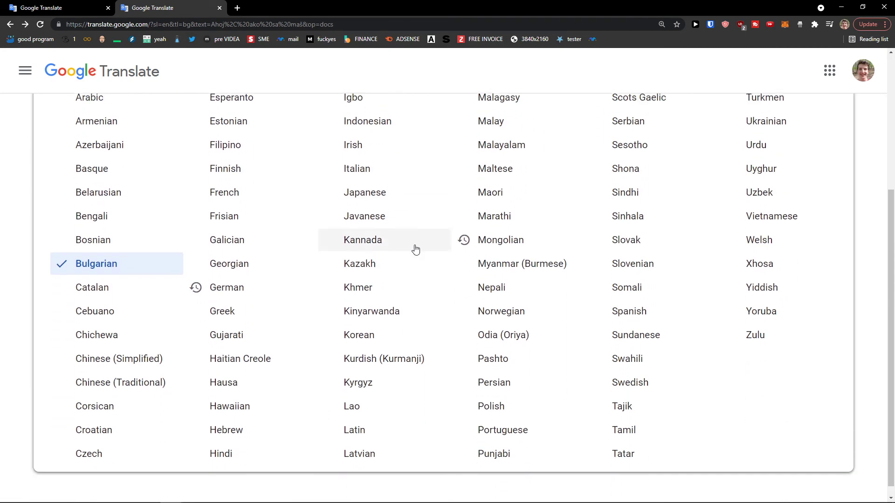
scroll(416, 248, up, 2)
scroll(410, 247, down, 1)
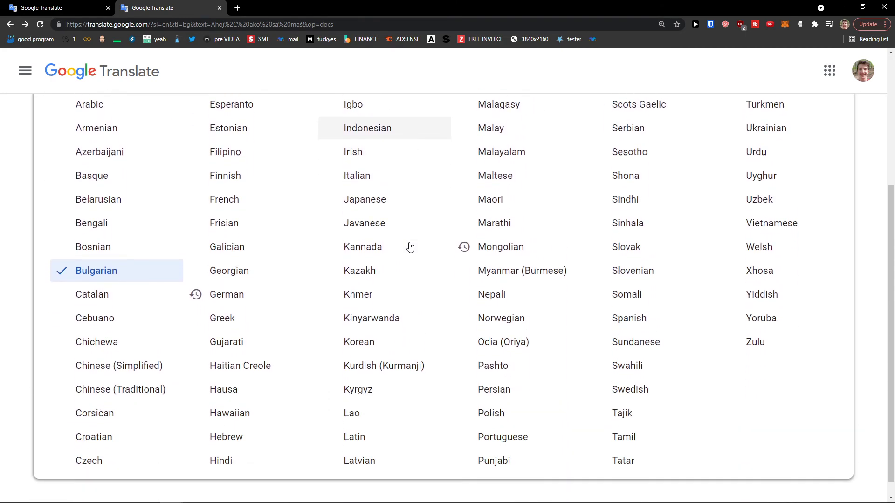
text(s)
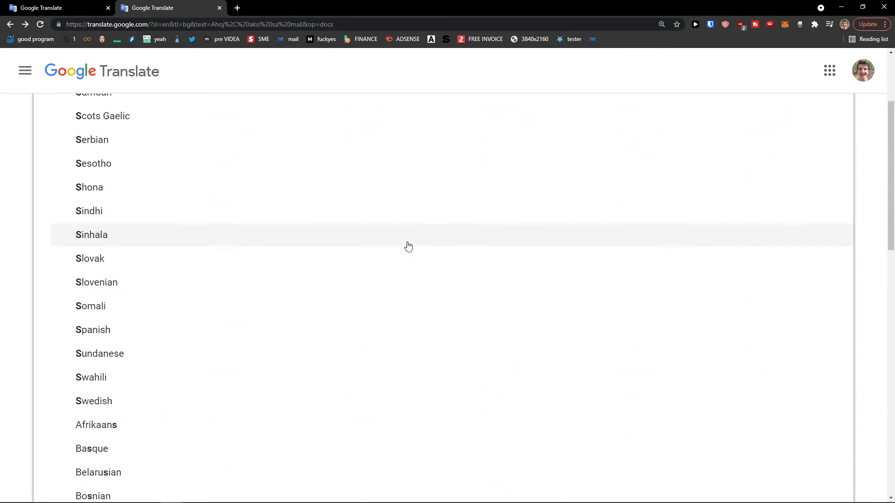
scroll(405, 245, up, 3)
text(pa)
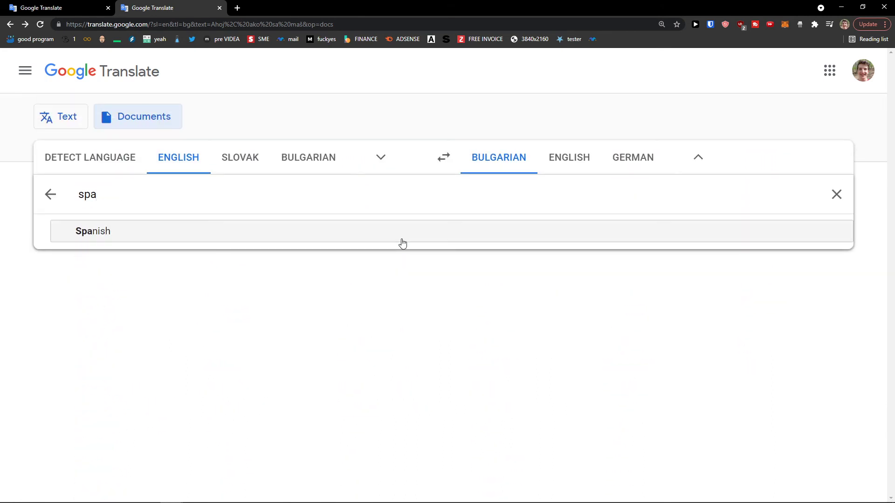
click(402, 243)
click(640, 293)
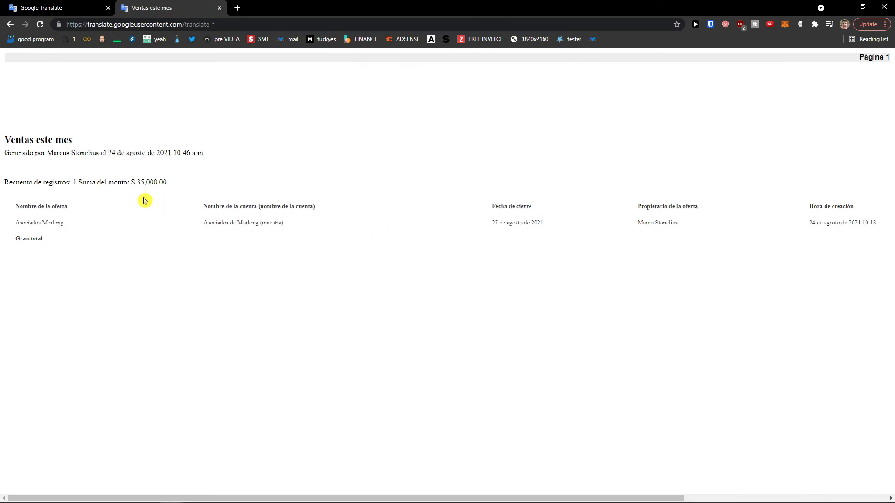
Examine the heading of the Spanish document translation and return to the document upload page
drag(4, 139, 45, 140)
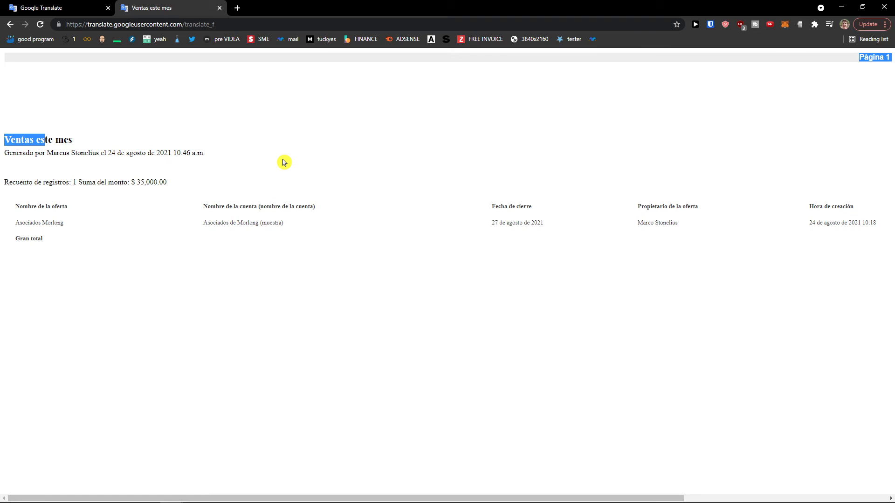
click(11, 25)
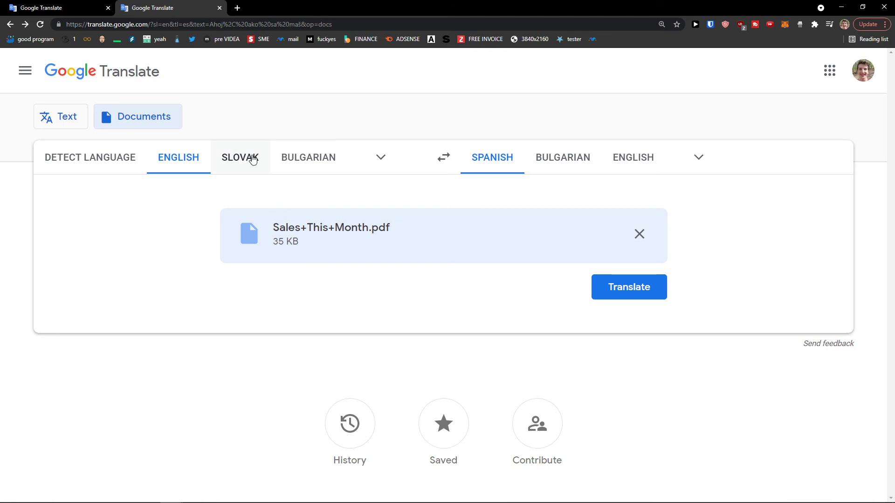
click(239, 12)
drag(248, 10, 0, 117)
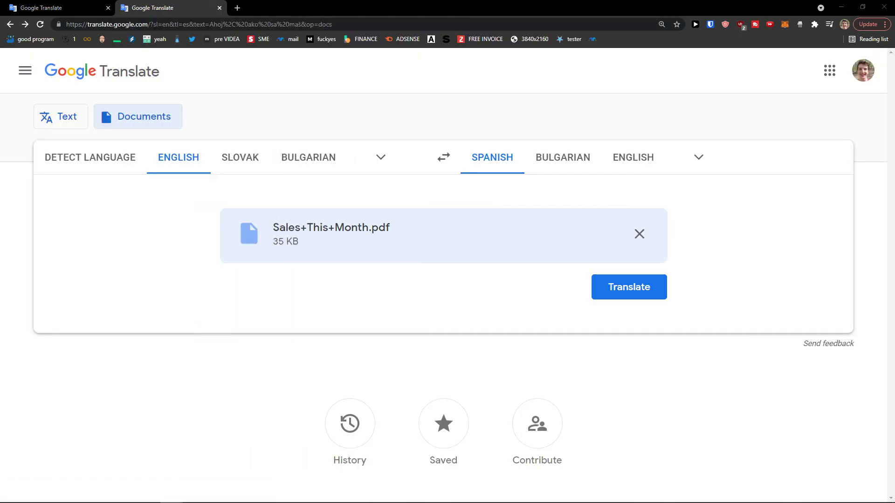